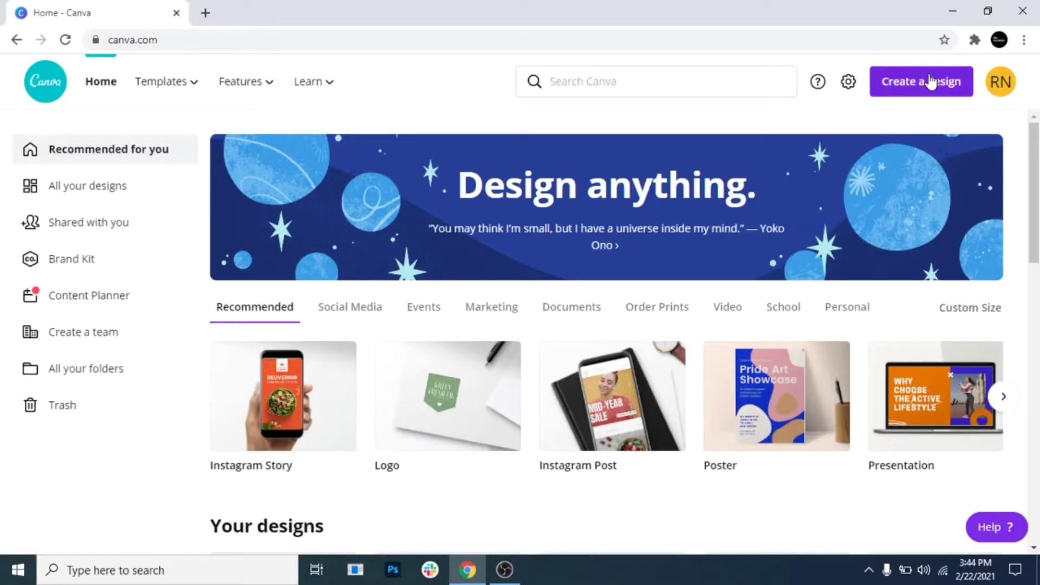
Open the IMG jpg selfie as a new 2448 × 3264 px photo design and show the uploaded images
left_click(932, 82)
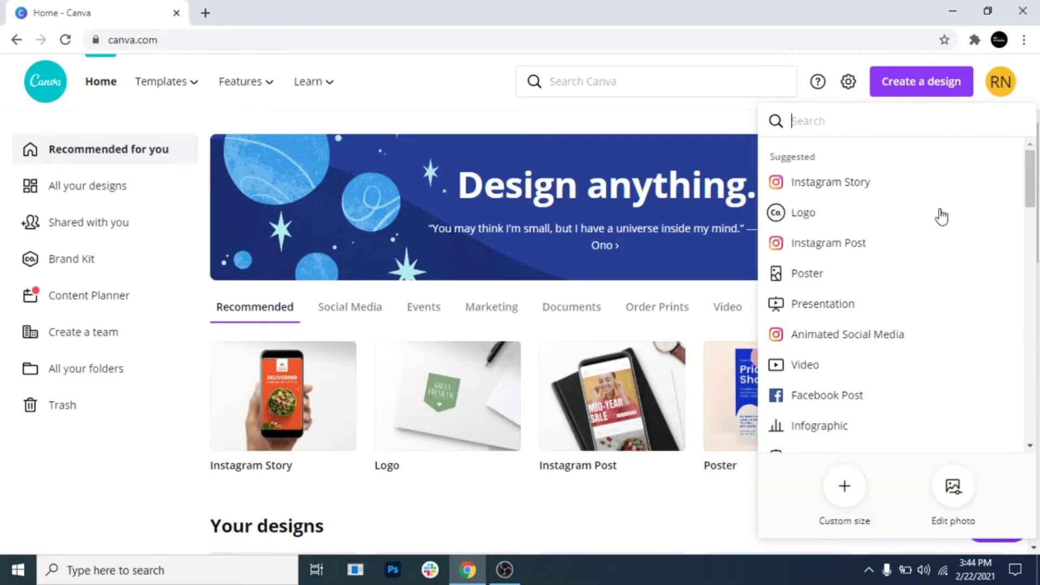
left_click(947, 490)
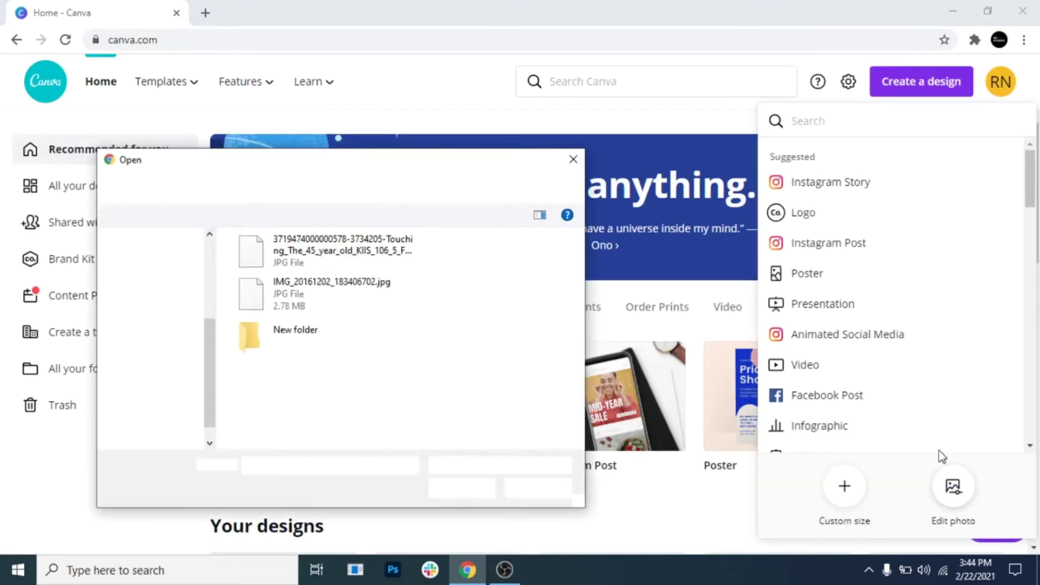
double_click(283, 296)
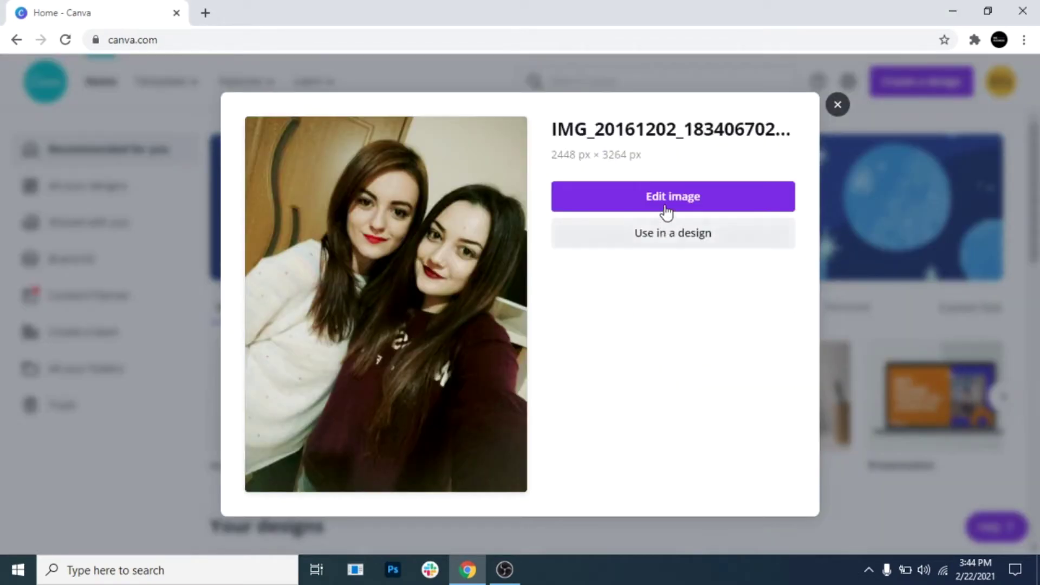
left_click(666, 202)
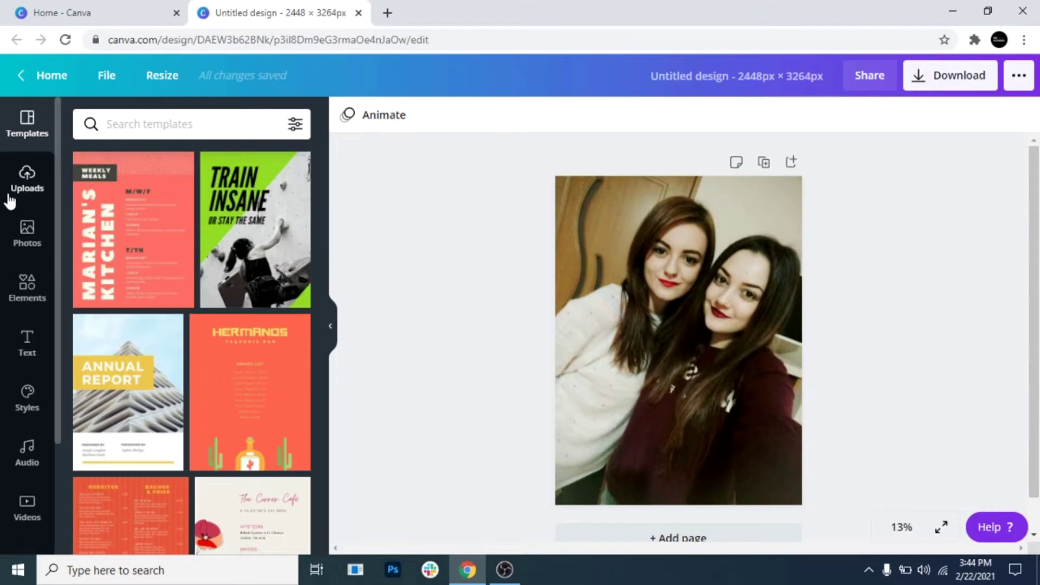
left_click(29, 184)
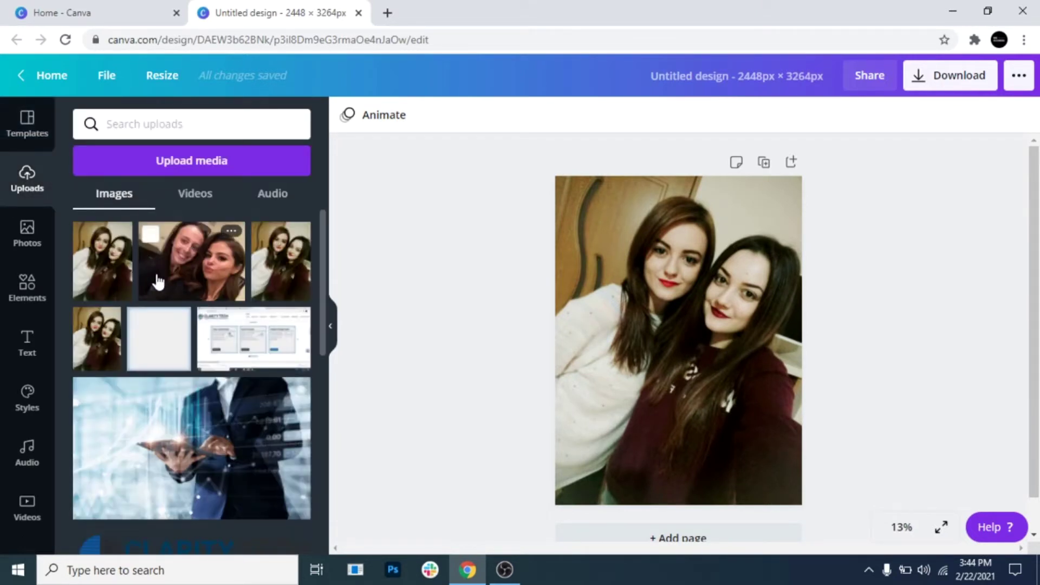
Add the uploaded celebrity photo and enlarge it over the selfie's upper right
left_click(195, 282)
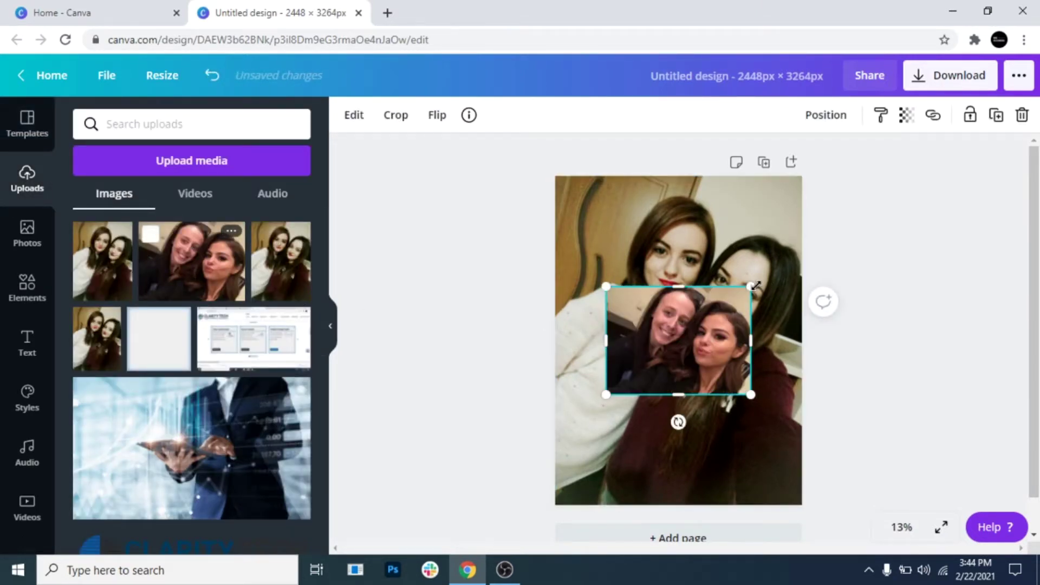
left_click_drag(800, 274, 829, 256)
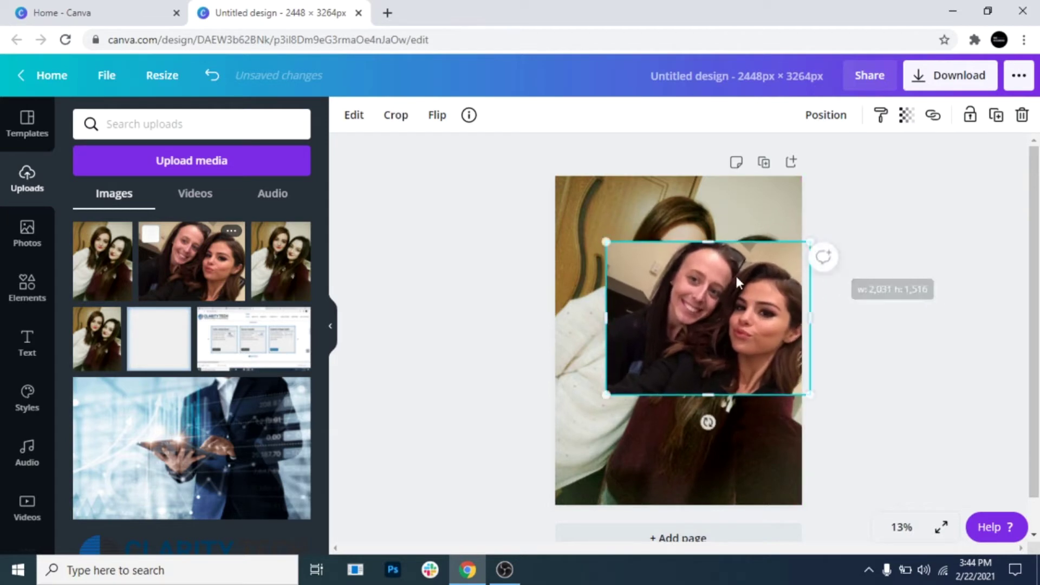
mouse_move(753, 307)
left_mouse_down()
mouse_move(740, 267)
mouse_move(739, 277)
left_mouse_up()
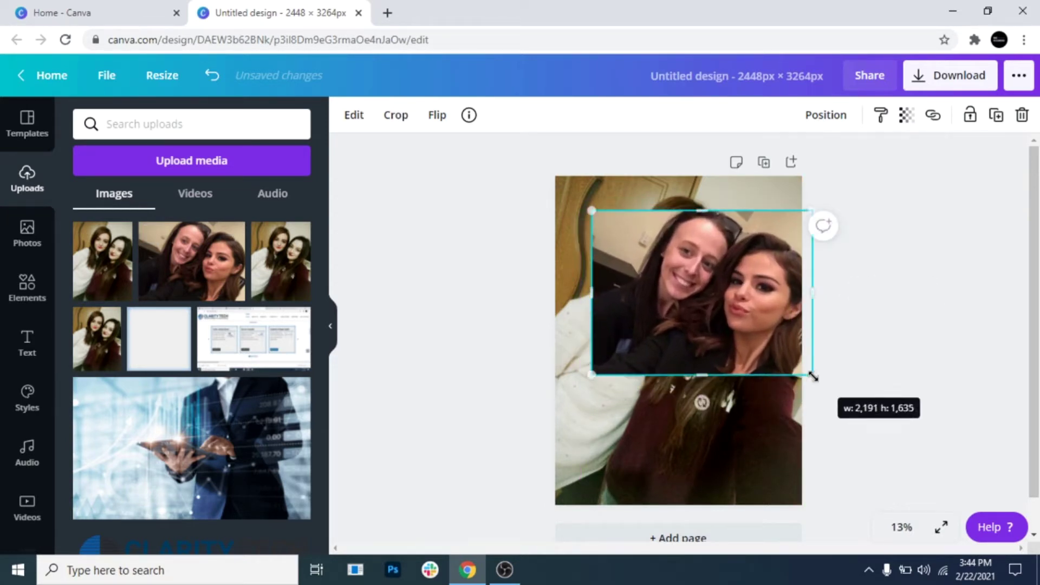
left_click_drag(799, 362, 810, 374)
mouse_move(778, 326)
left_mouse_down()
mouse_move(743, 317)
mouse_move(765, 326)
mouse_move(759, 338)
left_mouse_up()
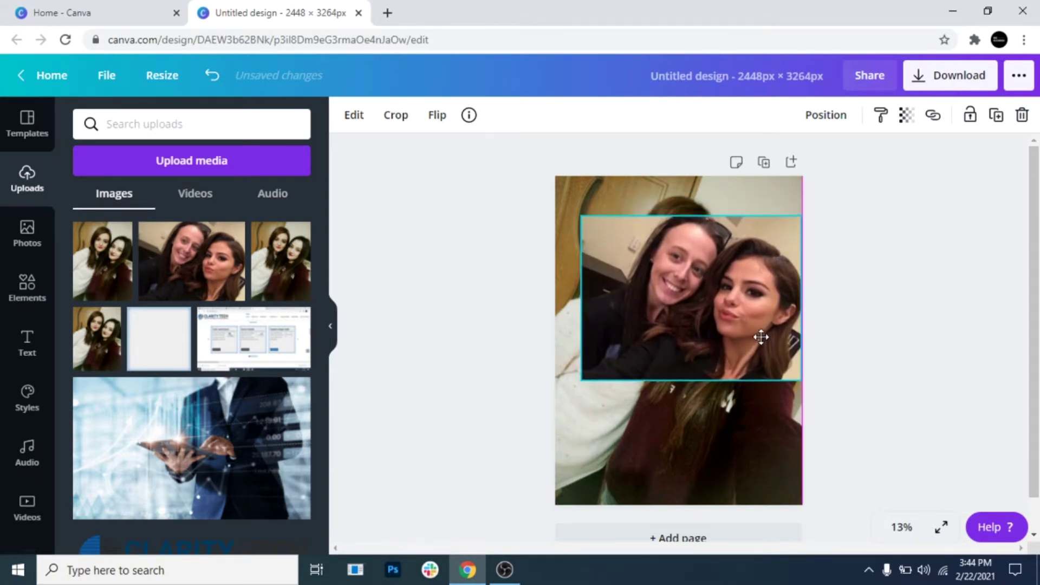
left_click_drag(581, 379, 575, 385)
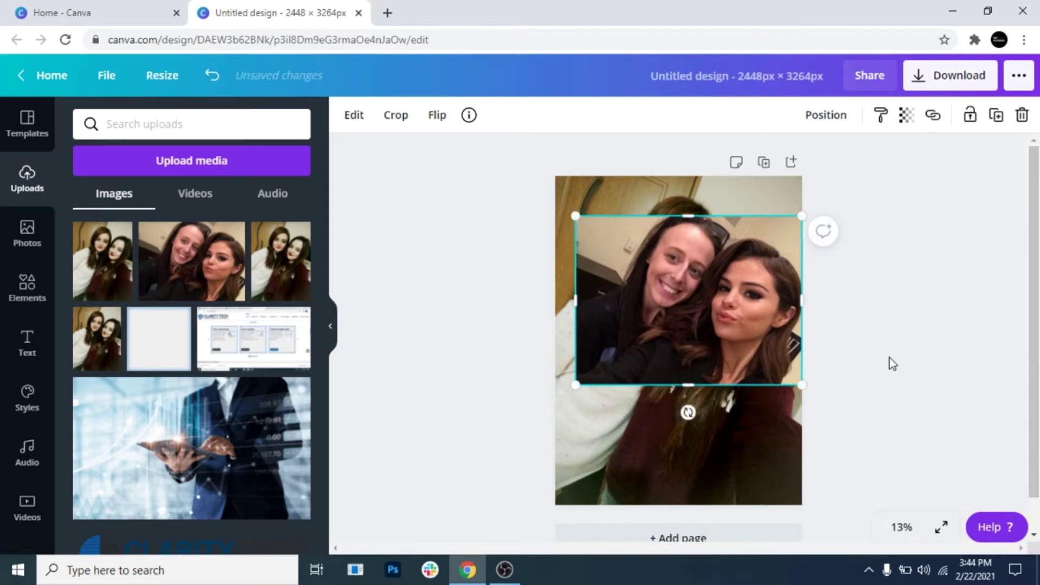
left_click(890, 364)
left_click(685, 280)
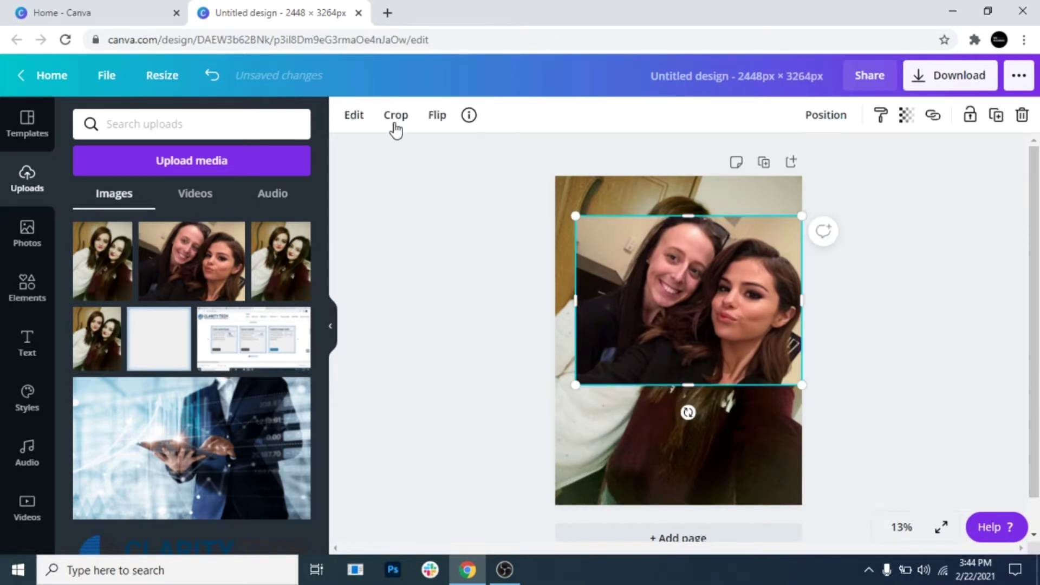
Remove the celebrity photo's background and erase the other woman's shoulder at 75% zoom
left_click(355, 117)
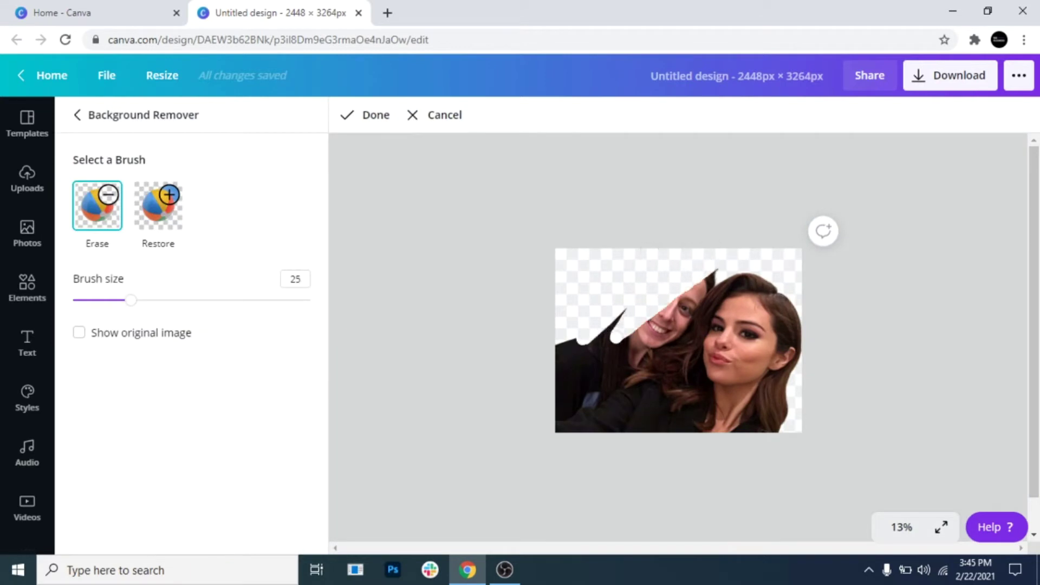
left_click_drag(621, 315, 591, 359)
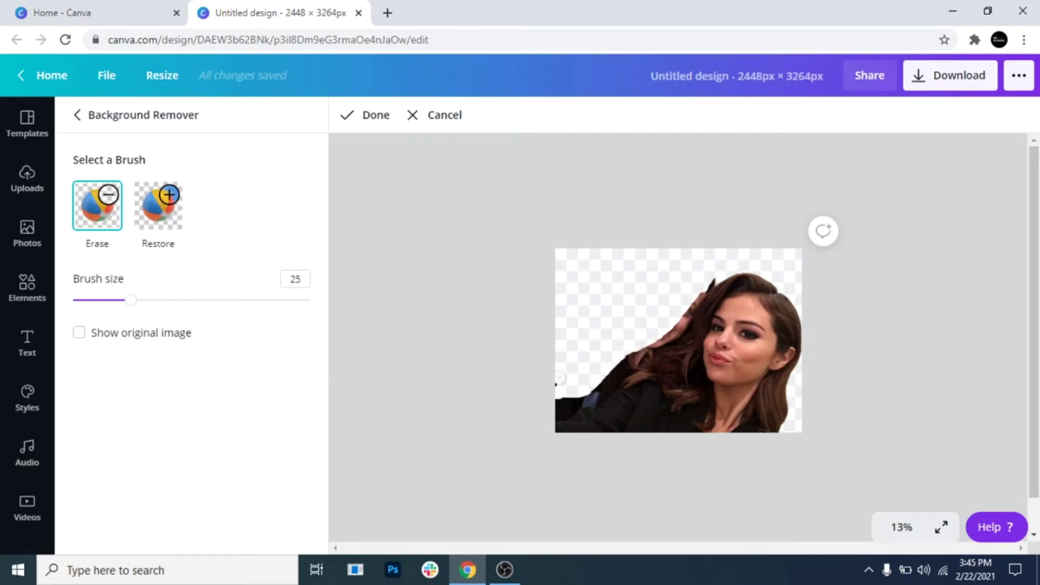
left_click(901, 526)
left_click(894, 319)
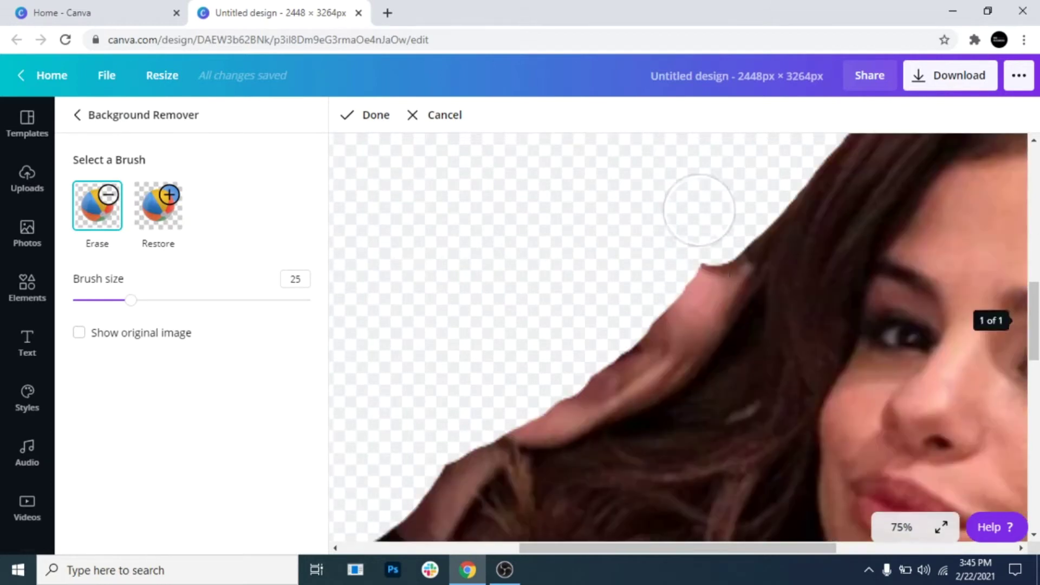
mouse_move(699, 210)
left_mouse_down()
mouse_move(696, 267)
mouse_move(673, 337)
left_mouse_up()
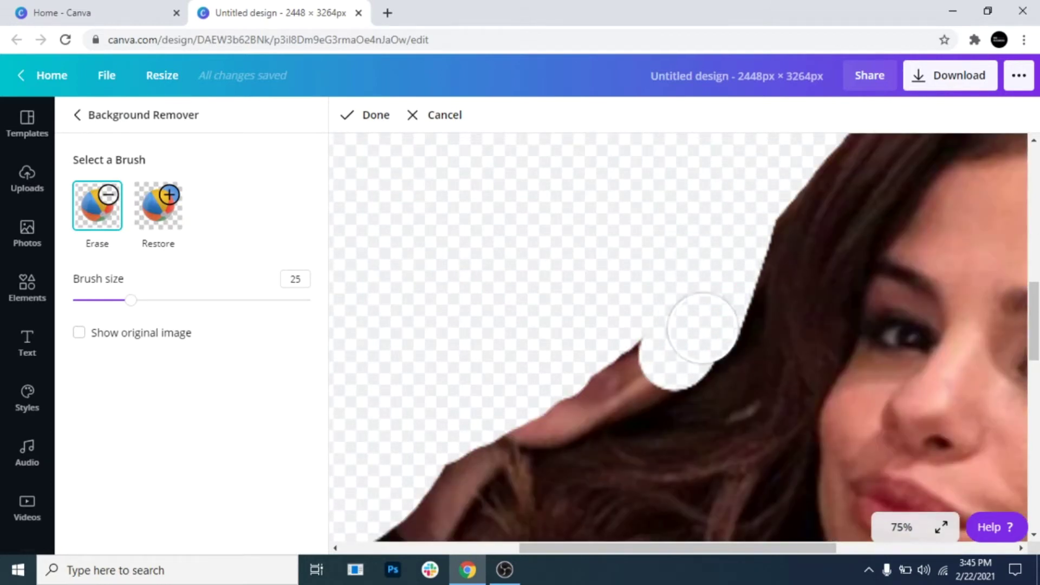
scroll(625, 244, "down", 3)
scroll(659, 220, "up", 1)
scroll(617, 325, "down", 2)
key("ctrl+minus")
key("ctrl+minus")
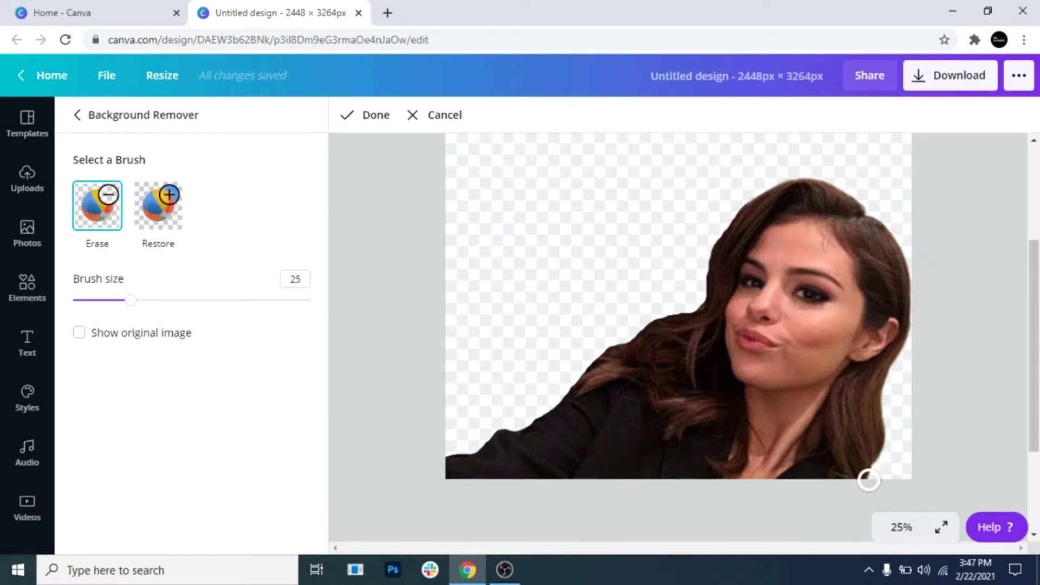
Apply the background removal, then enlarge the cutout and move it beside the user on the right
left_click(370, 116)
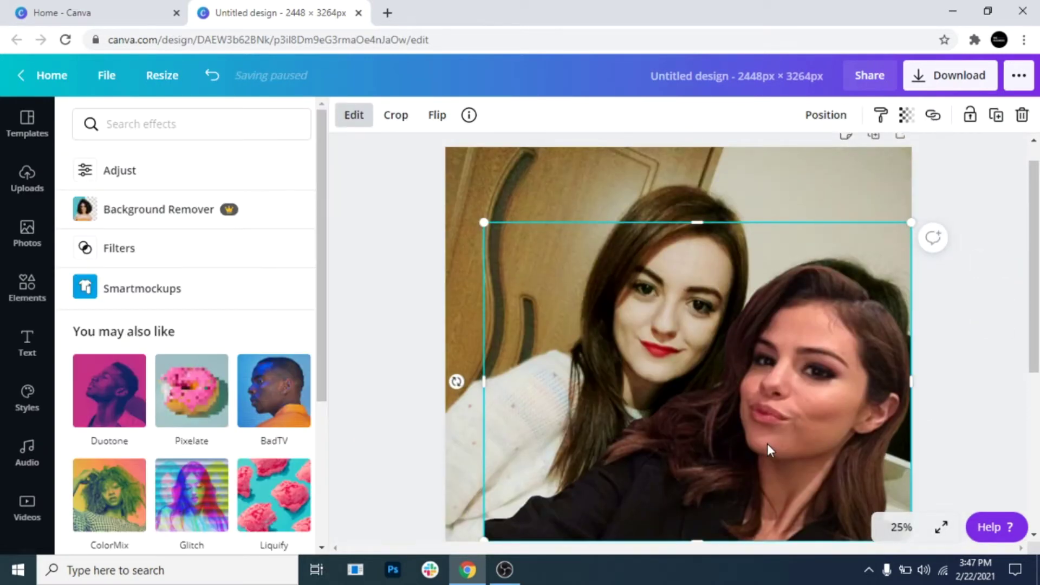
left_click_drag(766, 443, 765, 417)
left_click(765, 417)
left_click_drag(771, 454, 726, 444)
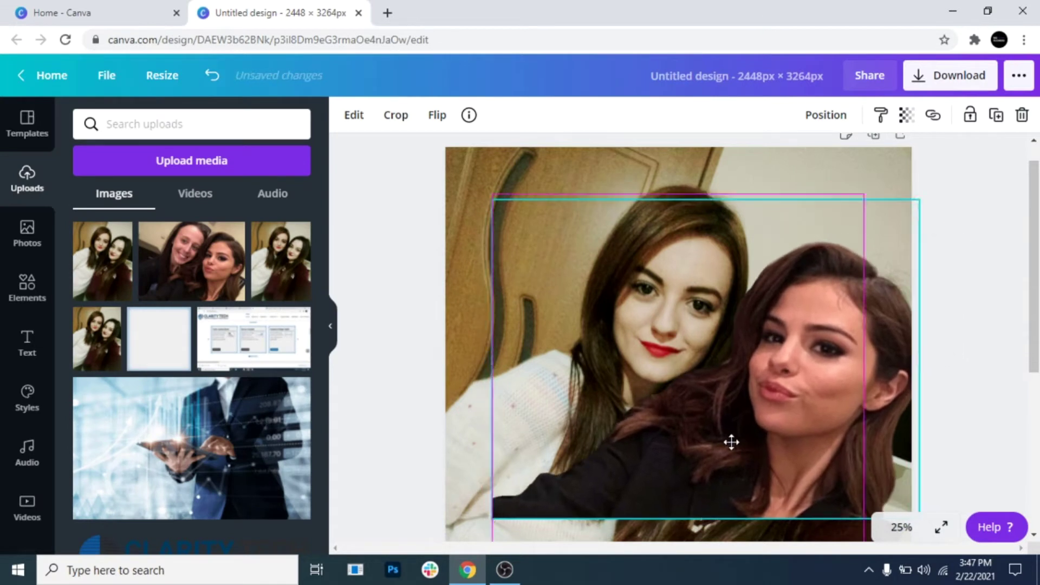
left_click_drag(935, 193, 923, 194)
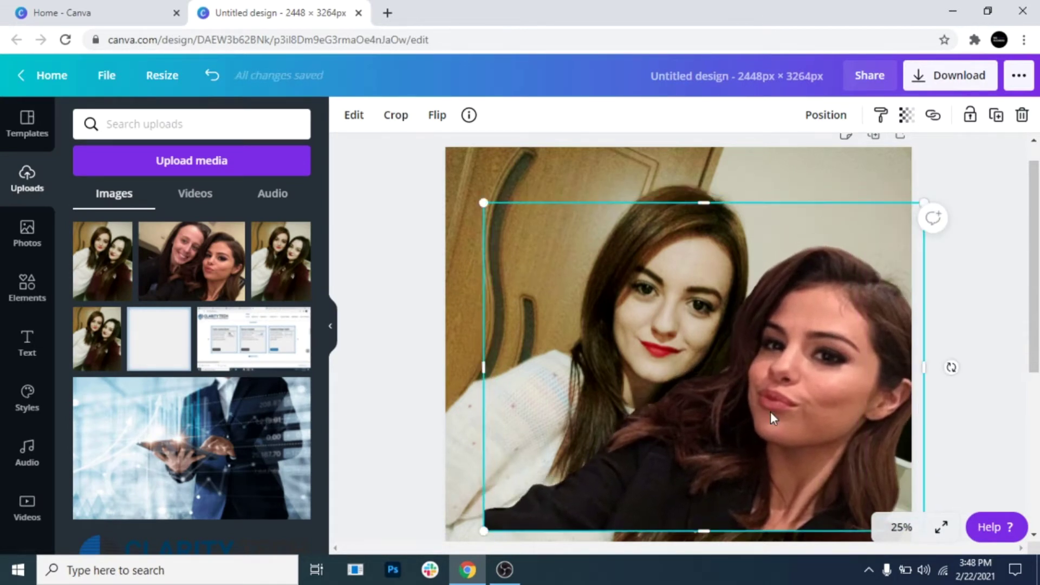
left_click(978, 304)
scroll(667, 284, "down", 3, "ctrl")
Nudge the celebrity cutout slightly right into its final spot beside the user
left_click(668, 294)
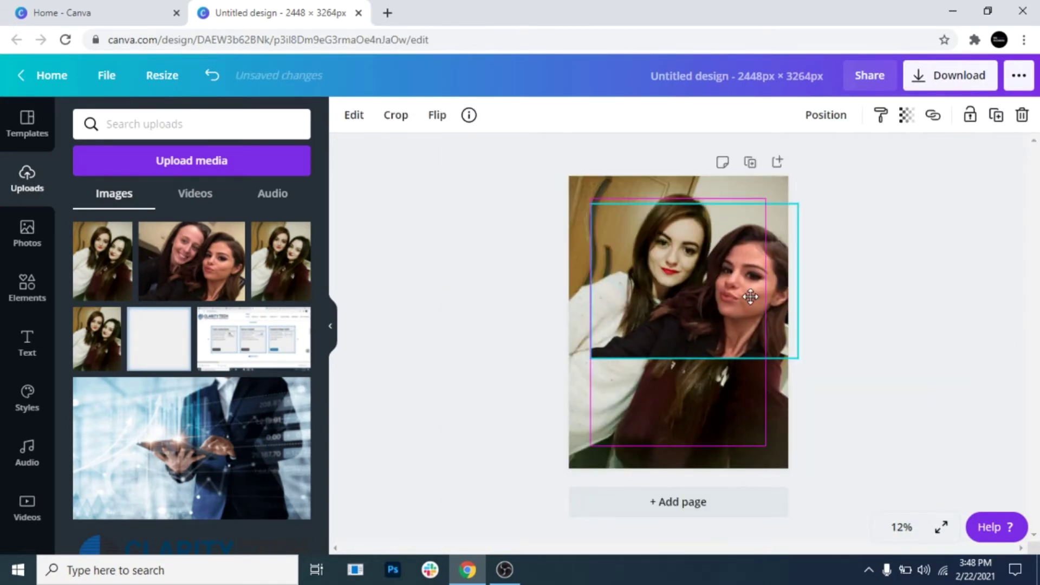
left_click_drag(741, 296, 747, 292)
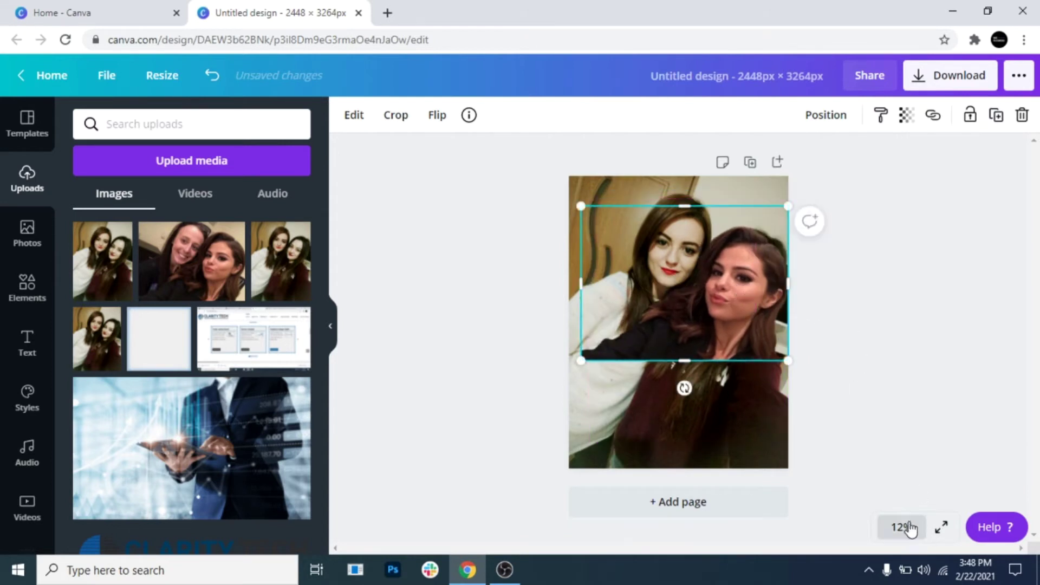
scroll(842, 289, "up", 3, "ctrl")
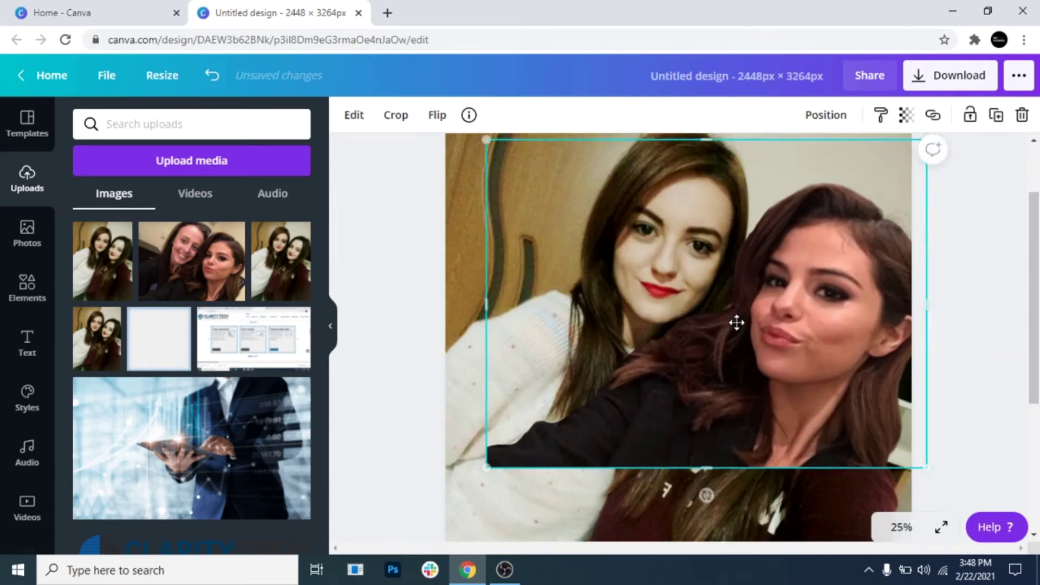
left_click_drag(736, 323, 734, 320)
left_click(973, 303)
mouse_move(280, 260)
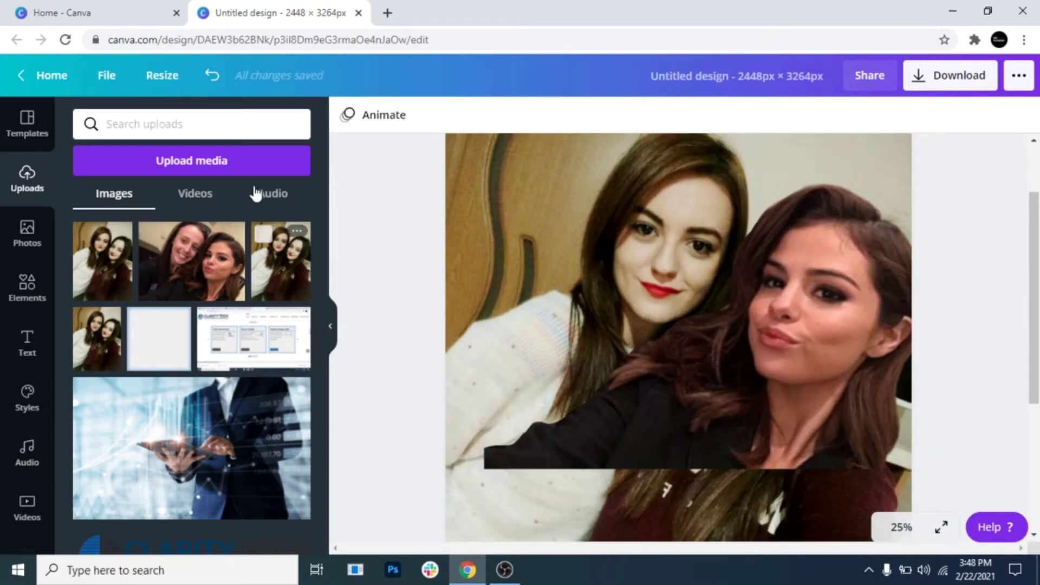
Show rulers, zoom to 10%, and resize the design to 2448 × 2000 px
left_click(105, 78)
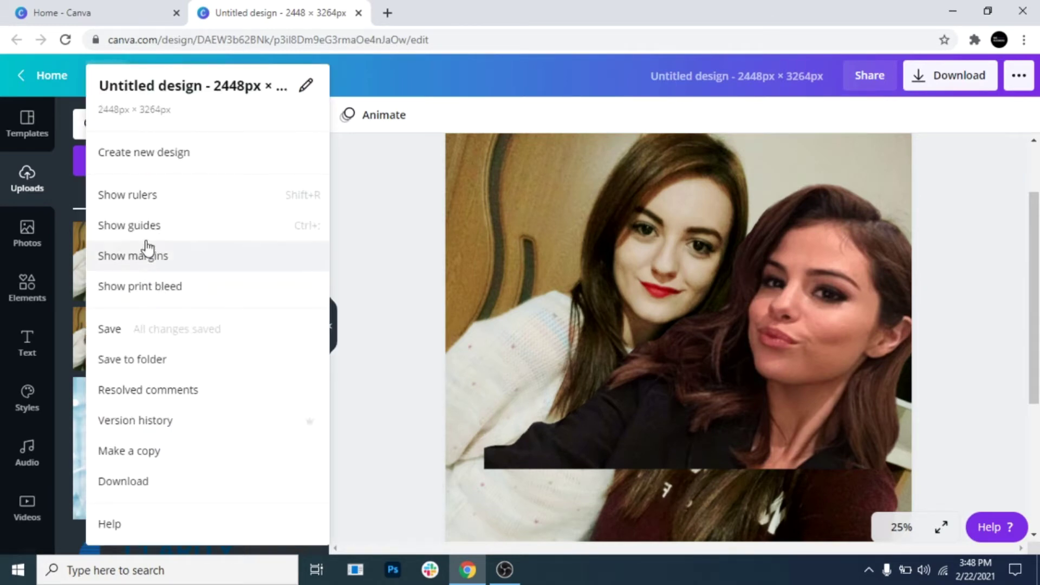
left_click(128, 195)
left_click(894, 530)
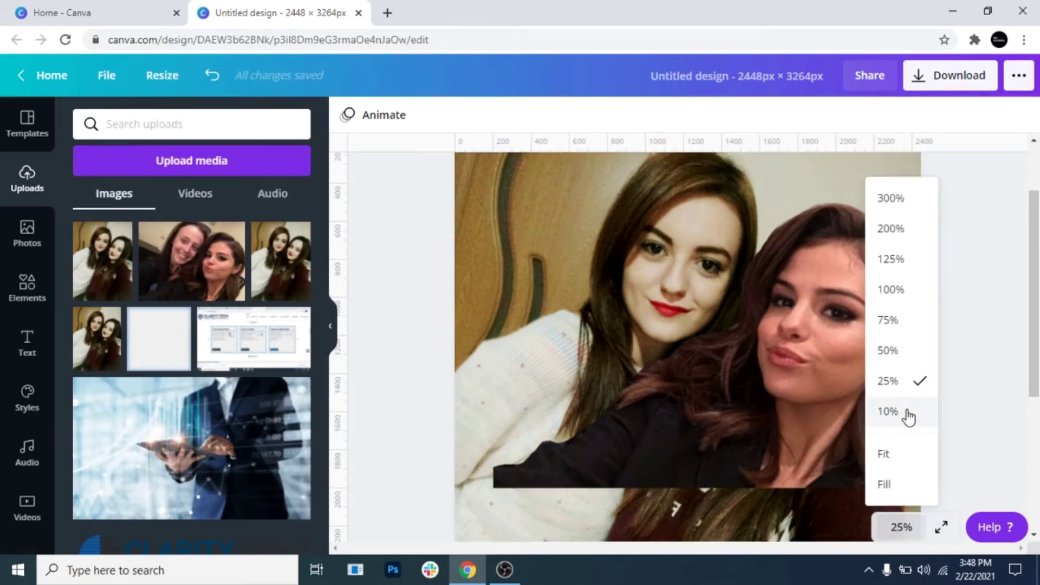
left_click(905, 413)
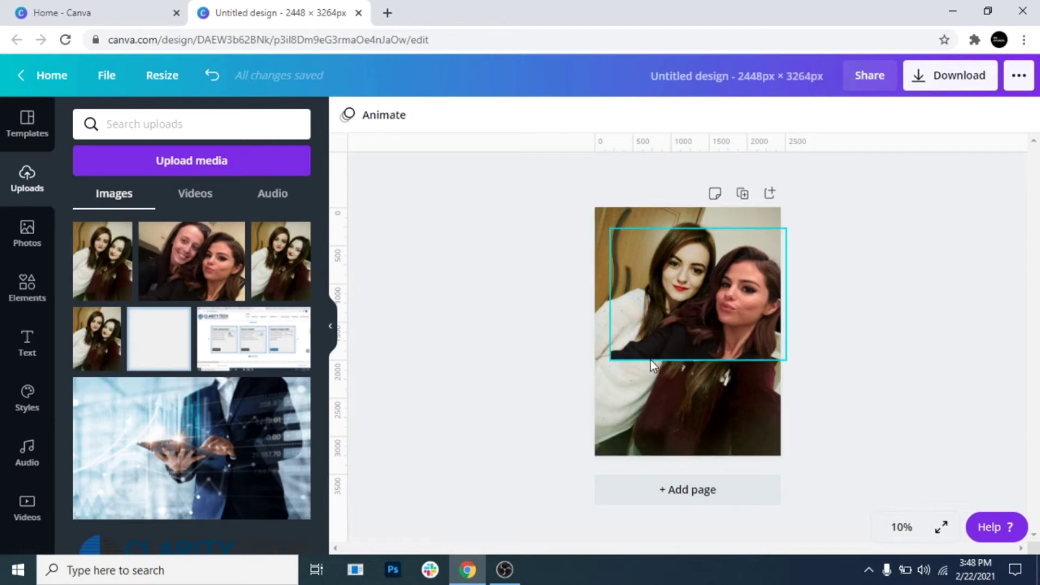
left_click(146, 75)
type("2000")
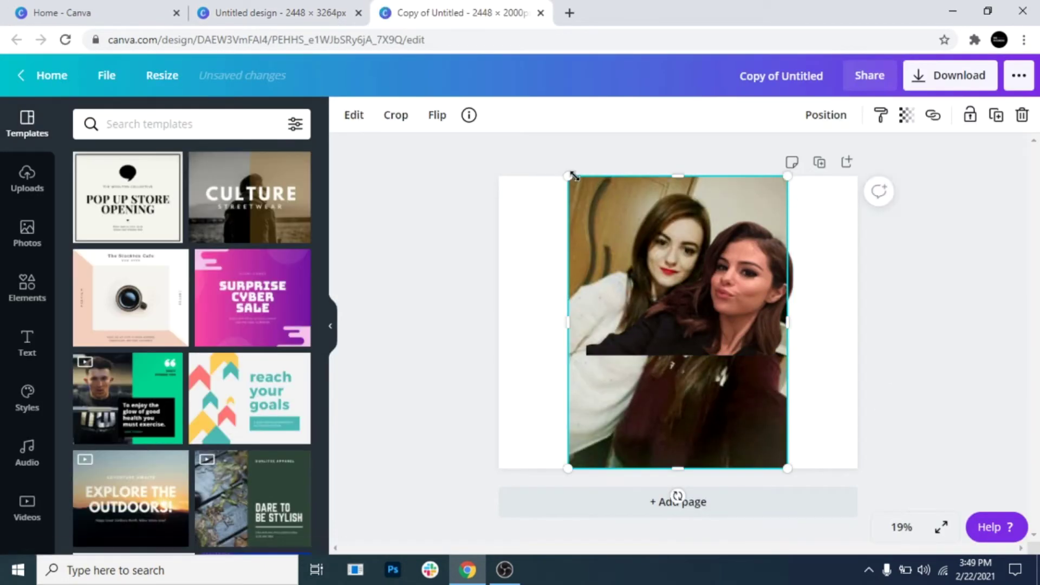
Enlarge the selfie so it fills the width of the landscape page
mouse_move(569, 176)
left_mouse_down()
mouse_move(493, 97)
mouse_move(568, 236)
left_mouse_up()
left_click_drag(789, 468, 870, 516)
left_click_drag(754, 429, 771, 445)
left_click_drag(872, 351, 858, 354)
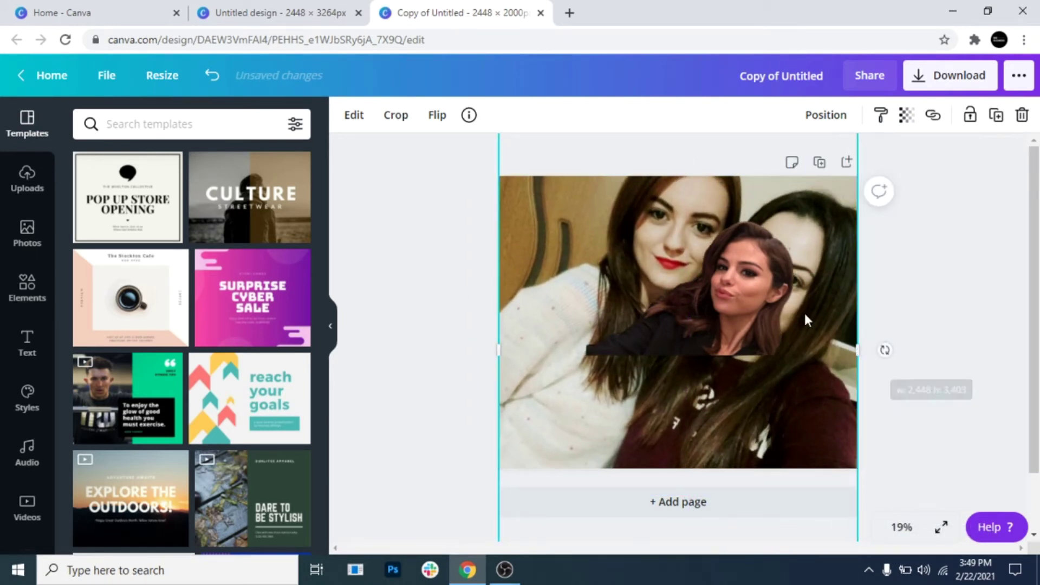
left_click_drag(511, 243, 510, 274)
Enlarge the celebrity photo and place it over the selfie's right side
left_click(808, 213)
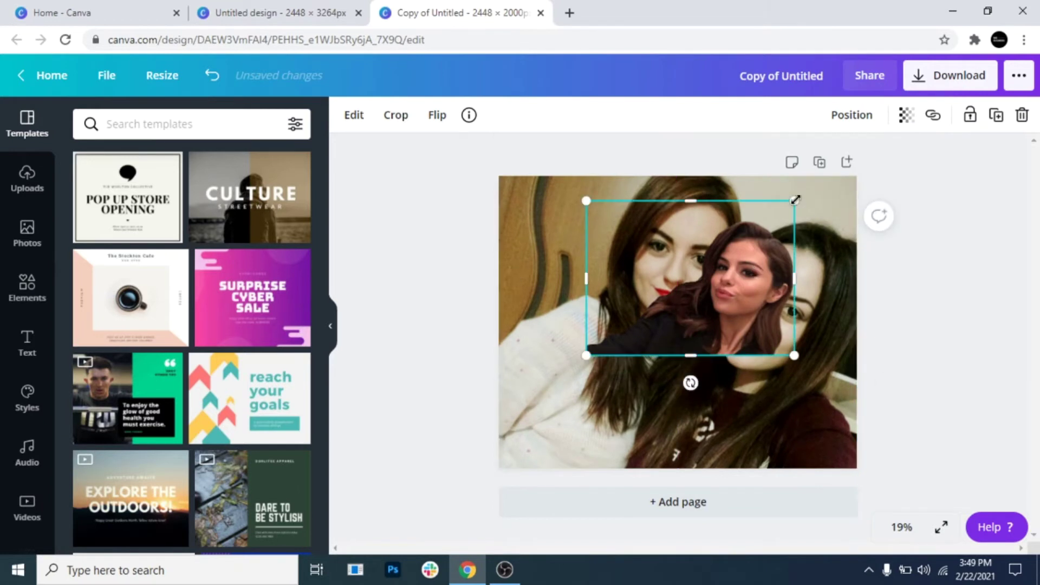
left_click_drag(808, 213, 799, 285)
mouse_move(821, 252)
left_mouse_down()
mouse_move(893, 209)
mouse_move(877, 184)
left_mouse_up()
left_click_drag(735, 317, 759, 301)
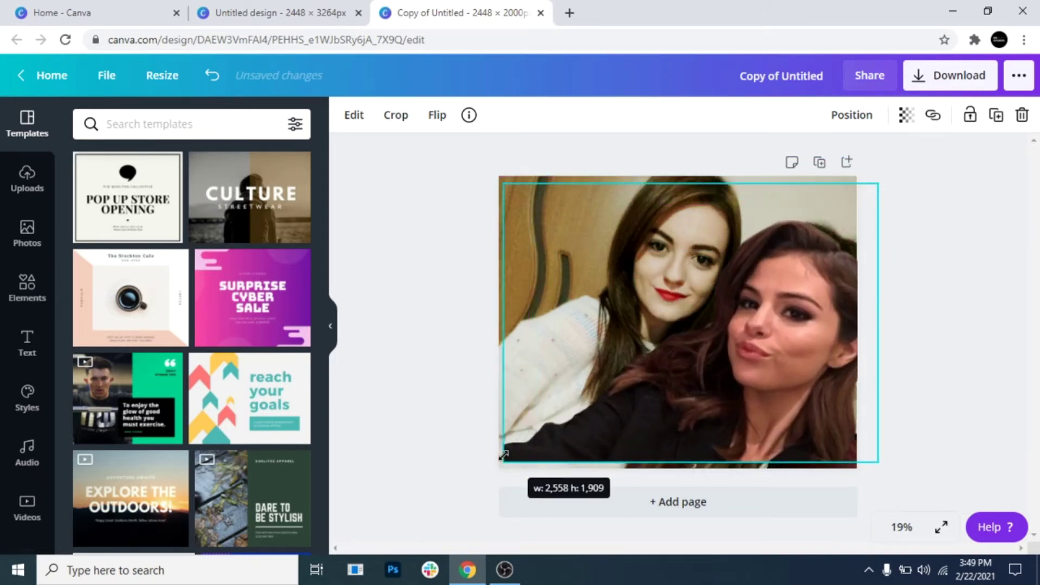
left_click_drag(552, 441, 498, 467)
left_click_drag(731, 425, 745, 418)
left_click(504, 193)
Enter and exit cropping on the selfie, keeping its current framing
double_click(550, 251)
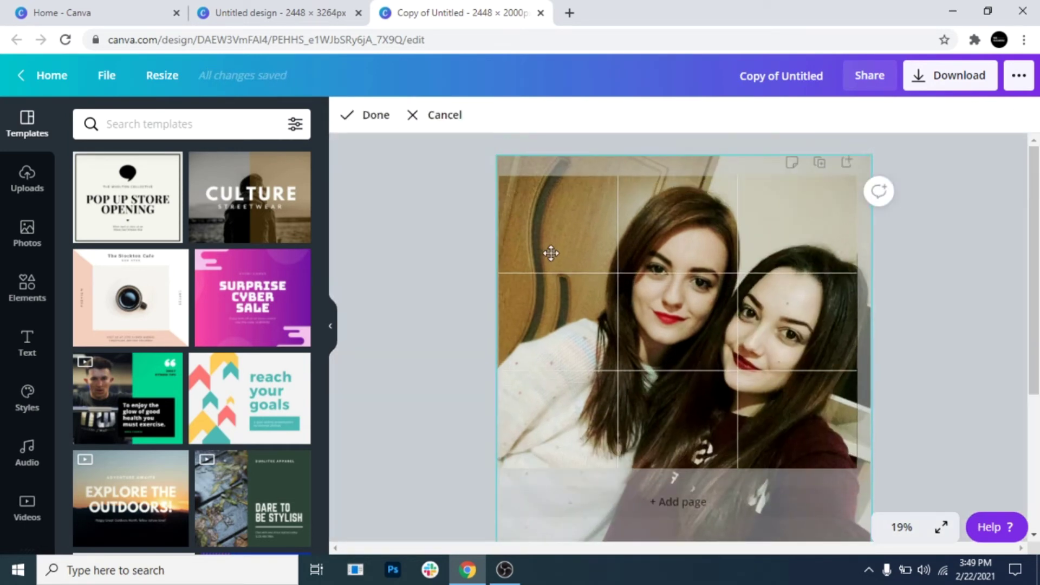
left_click(492, 195)
double_click(560, 215)
left_click(859, 341)
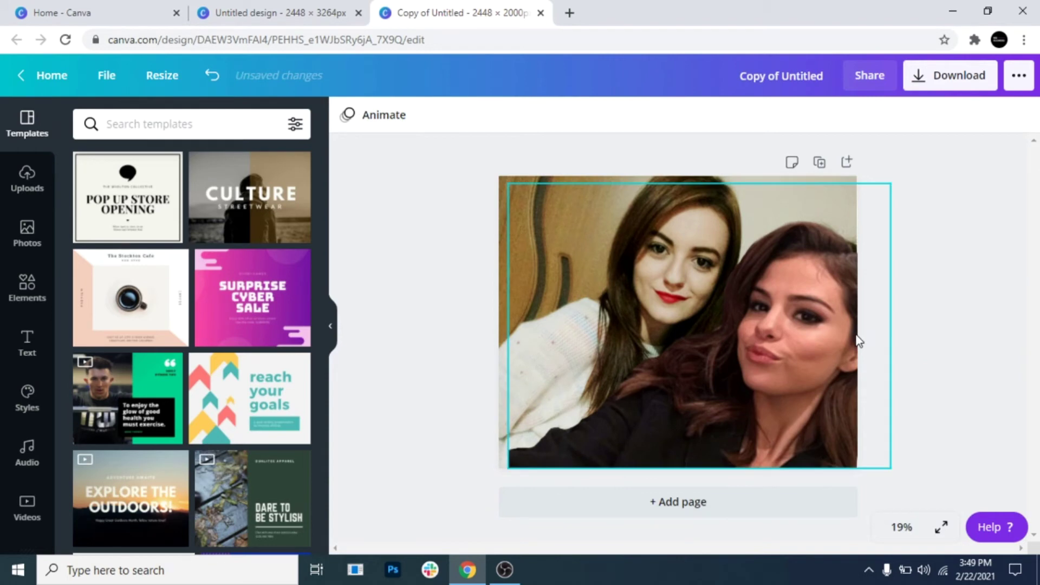
double_click(496, 204)
left_click(548, 263)
left_click(515, 238)
double_click(585, 287)
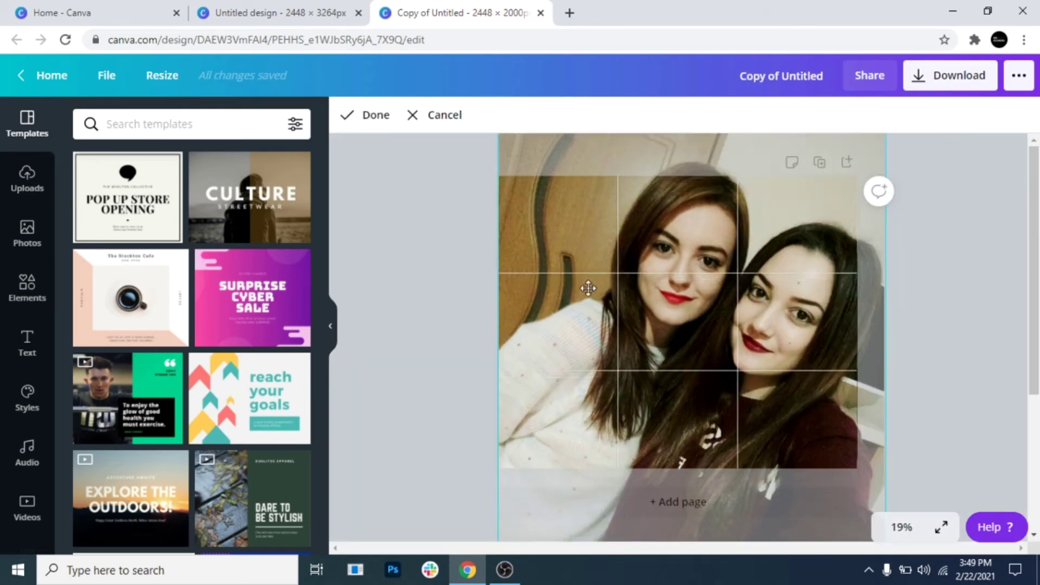
left_click(455, 188)
Apply the Greyscale filter to both the selfie and the celebrity photo
left_click(394, 120)
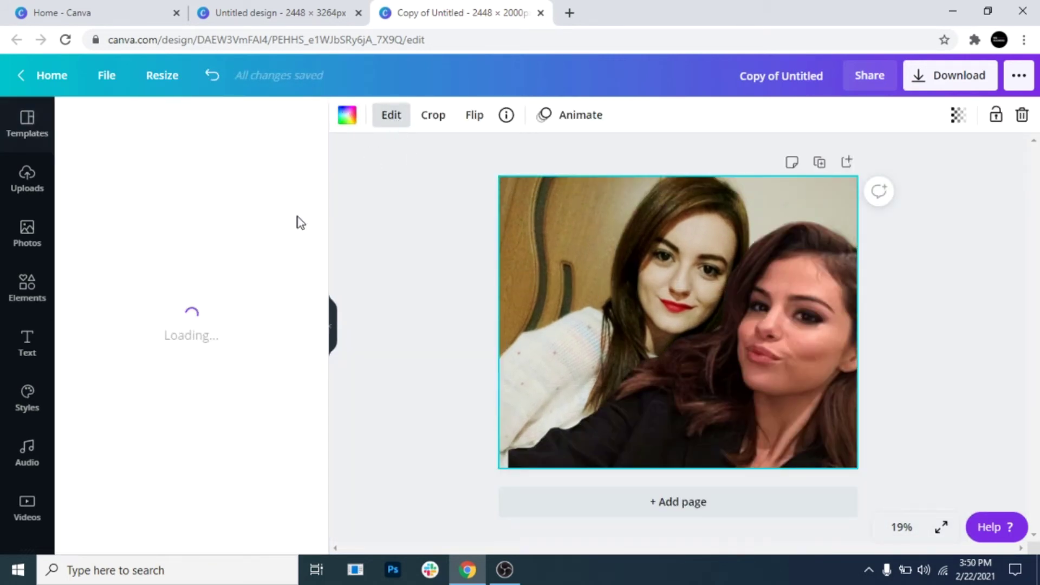
left_click(172, 265)
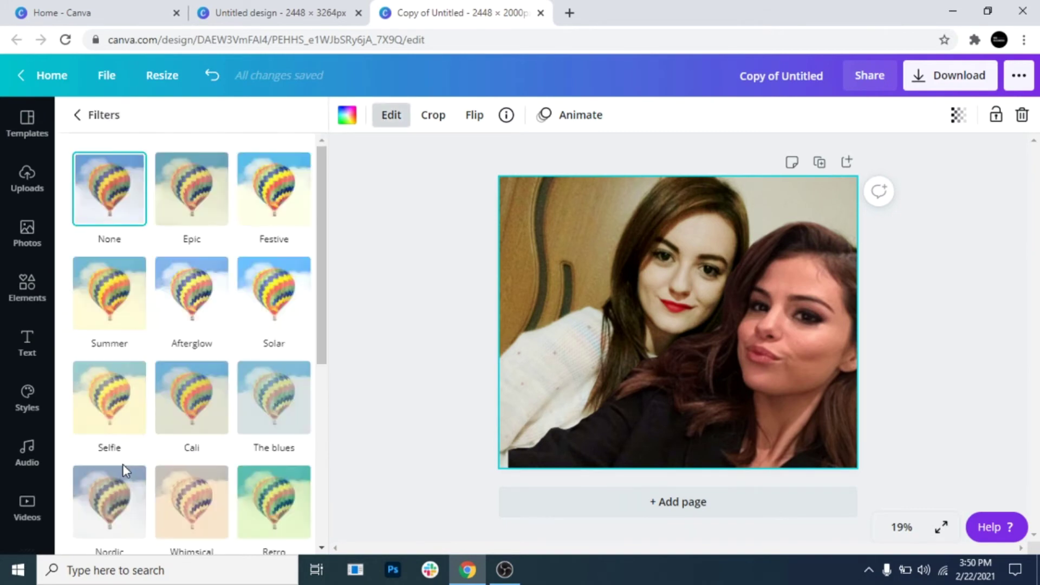
scroll(123, 464, "down", 5)
left_click(130, 475)
left_click(765, 358)
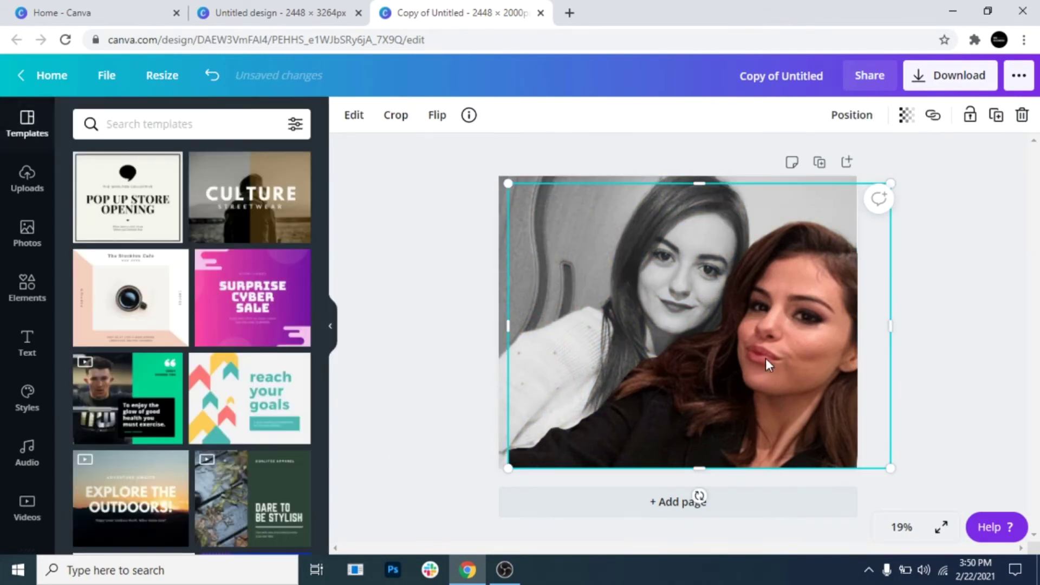
left_click(349, 118)
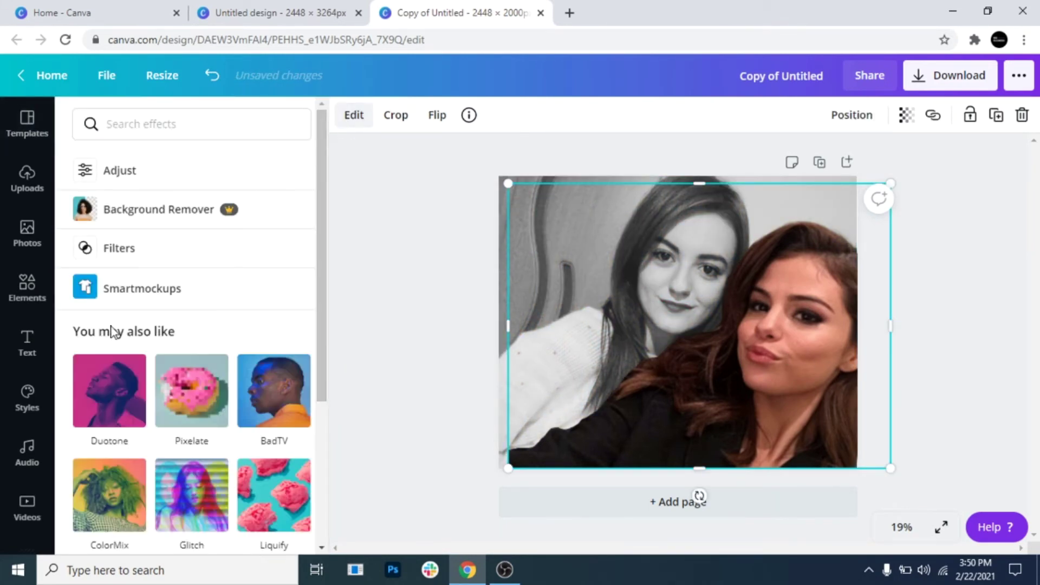
left_click(116, 247)
scroll(122, 497, "down", 5)
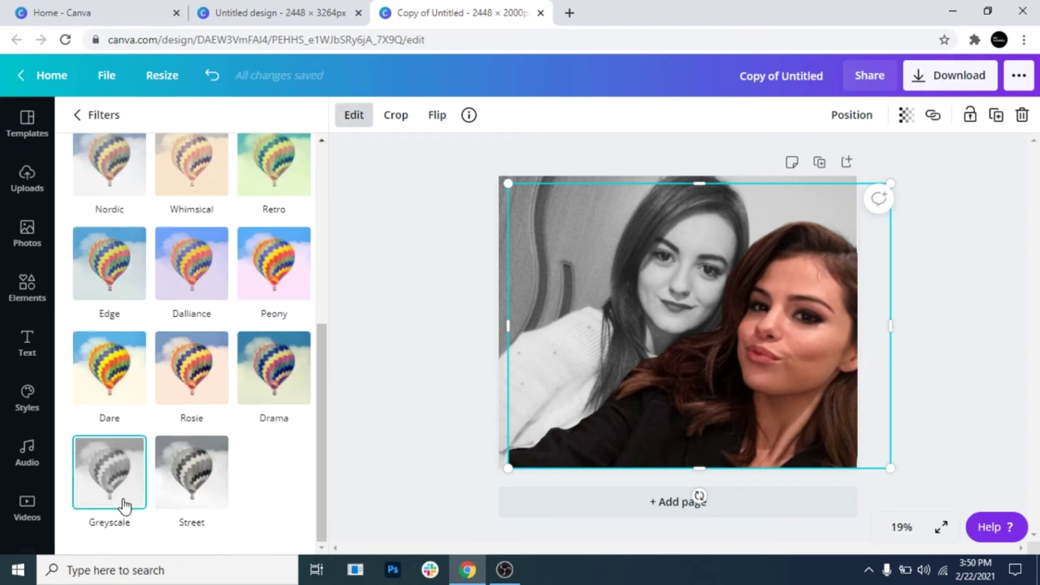
left_click(123, 500)
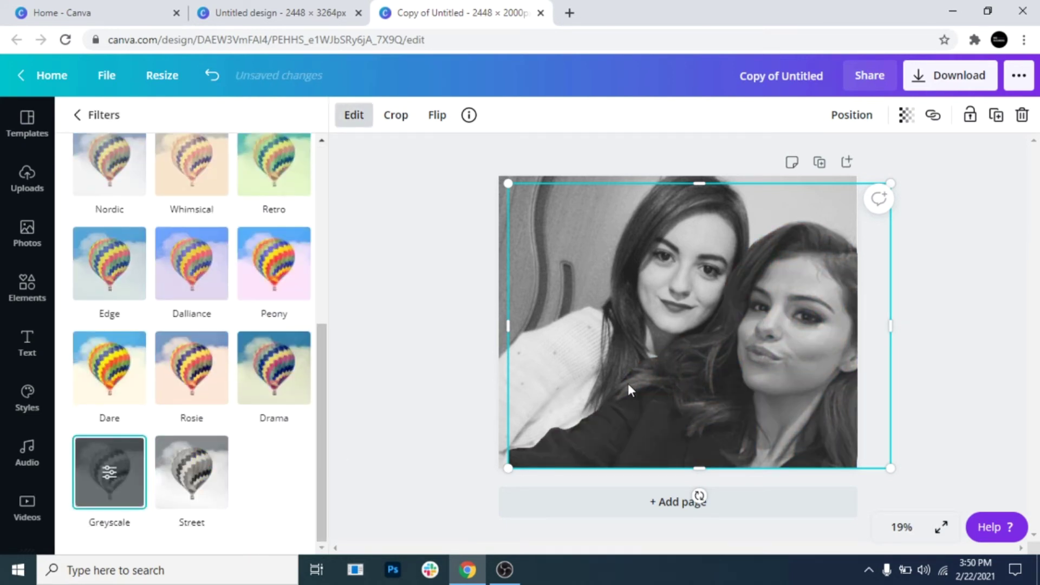
Shrink the celebrity photo slightly and shift it up toward the page centre
left_click_drag(512, 469, 522, 464)
left_click_drag(704, 420, 743, 393)
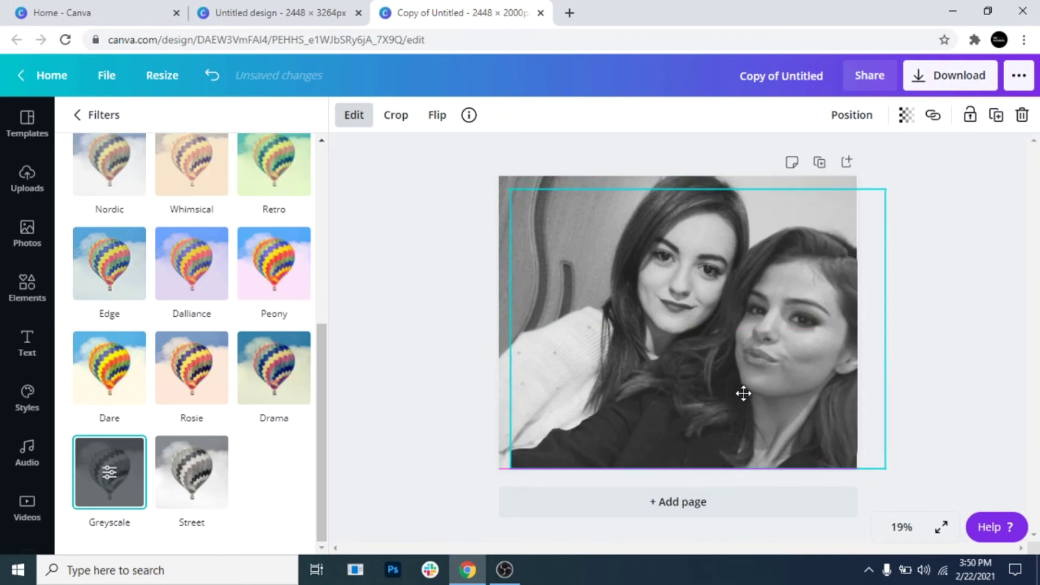
left_click_drag(743, 394, 750, 385)
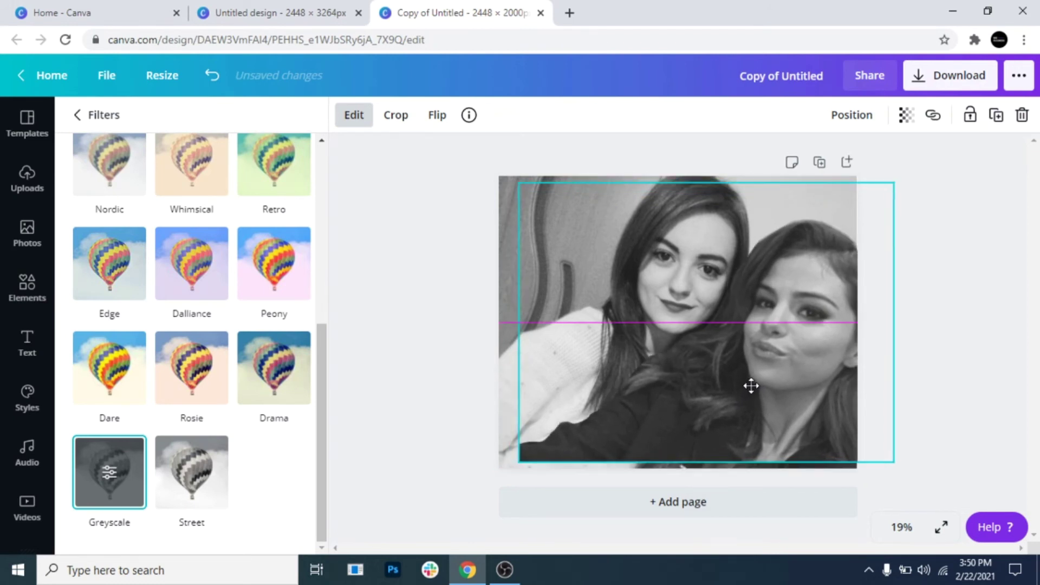
left_click(505, 277)
Reposition the selfie within its crop and align it along the centre guide
double_click(505, 276)
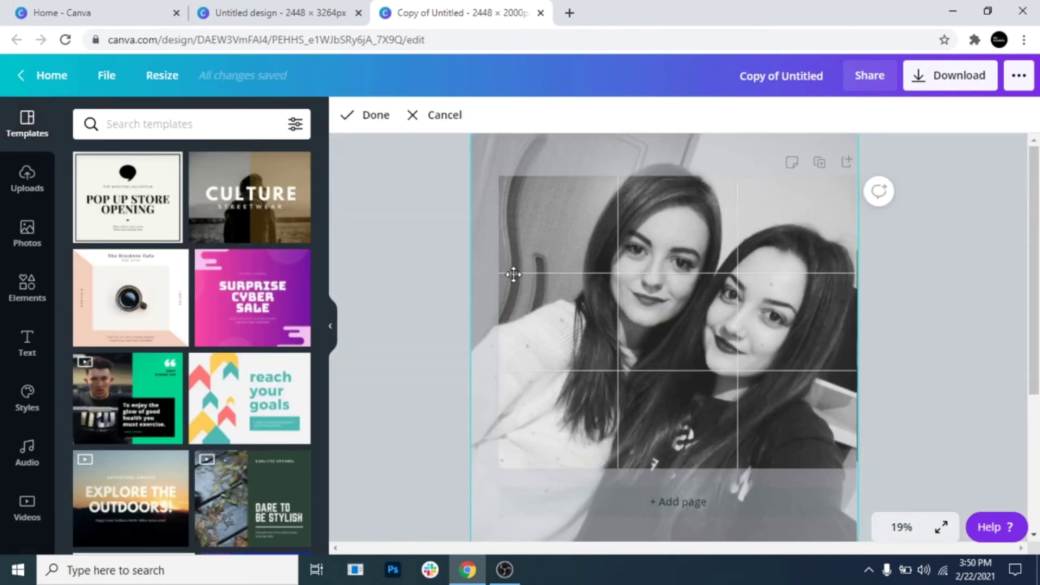
left_click_drag(513, 275, 506, 283)
left_click(870, 320)
mouse_move(826, 324)
left_mouse_down()
mouse_move(778, 333)
mouse_move(777, 345)
left_mouse_up()
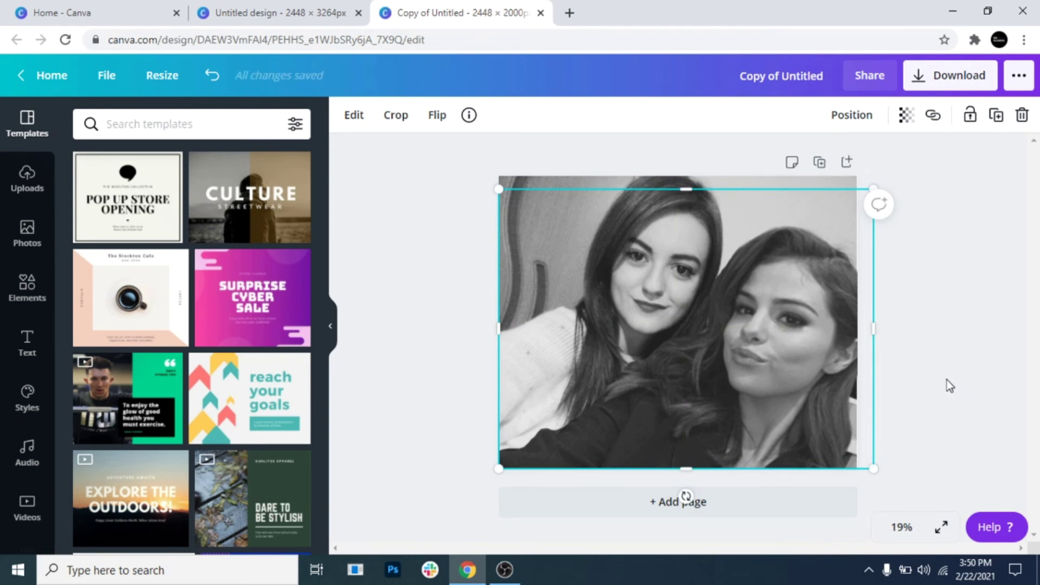
left_click(946, 379)
Move the celebrity photo slightly left and enlarge it from its top-right corner
left_click_drag(773, 386, 767, 385)
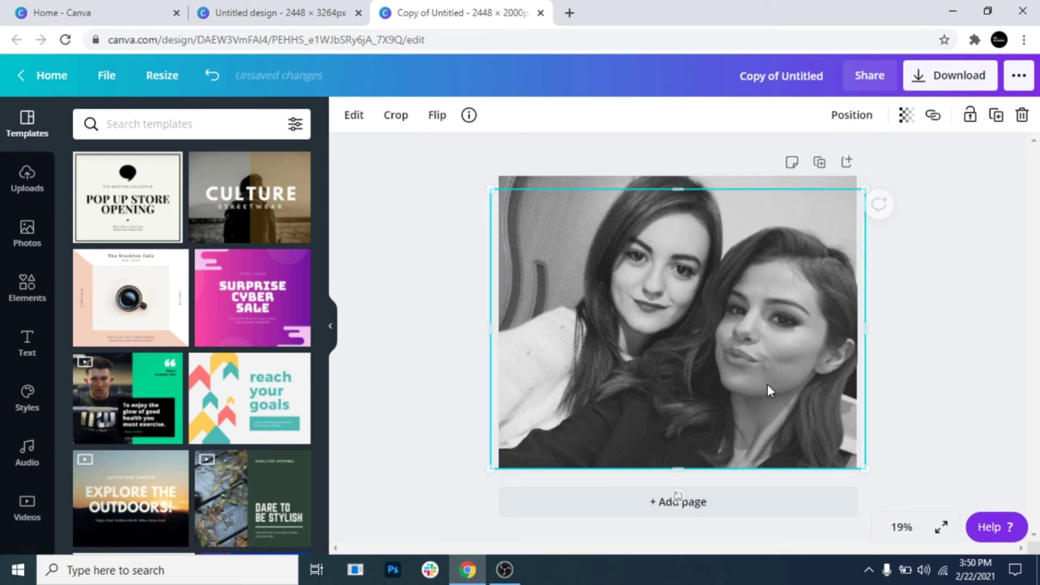
left_click_drag(864, 190, 870, 182)
left_click(951, 395)
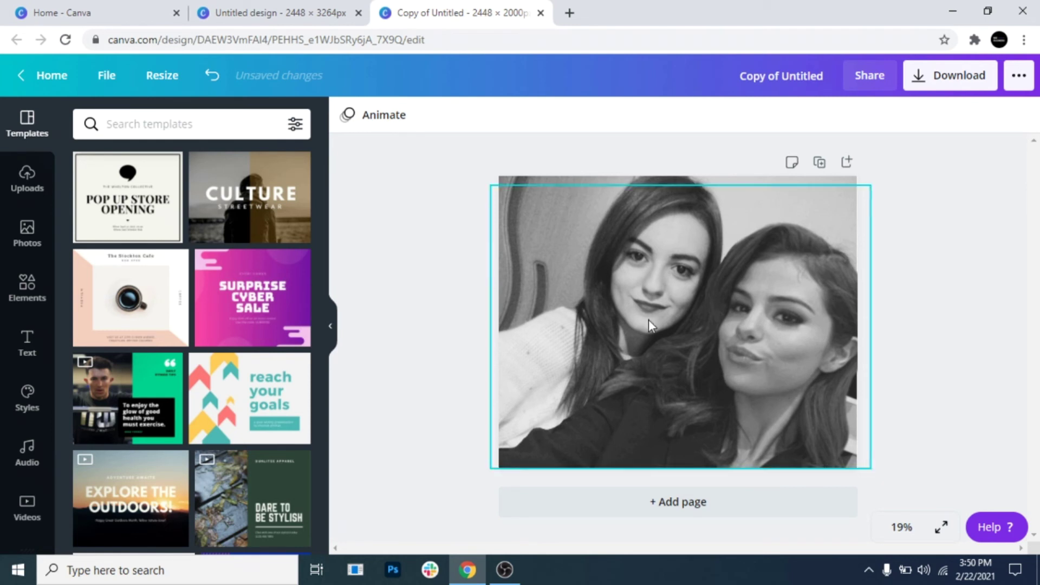
left_click(538, 183)
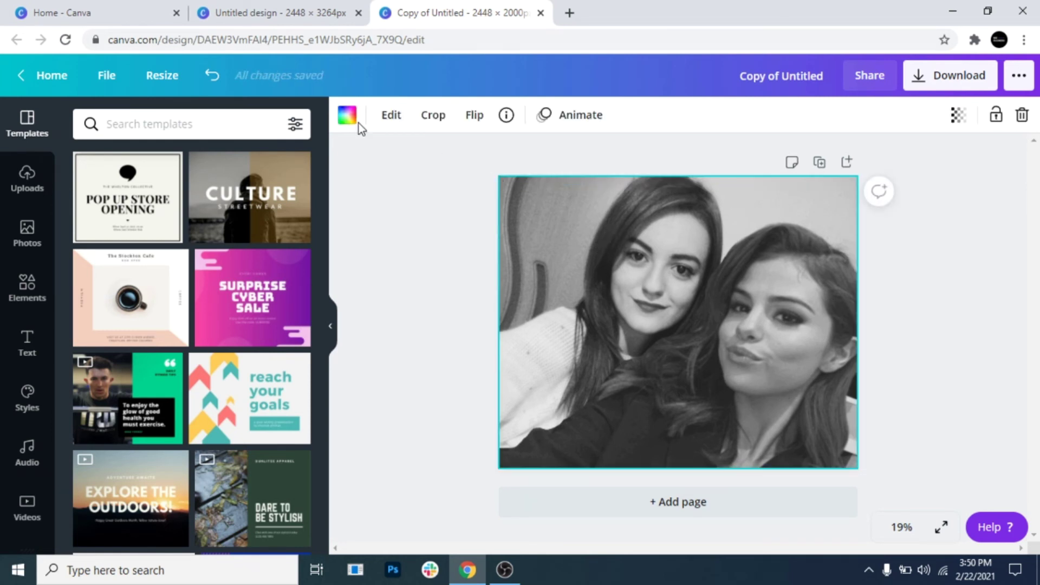
left_click(388, 118)
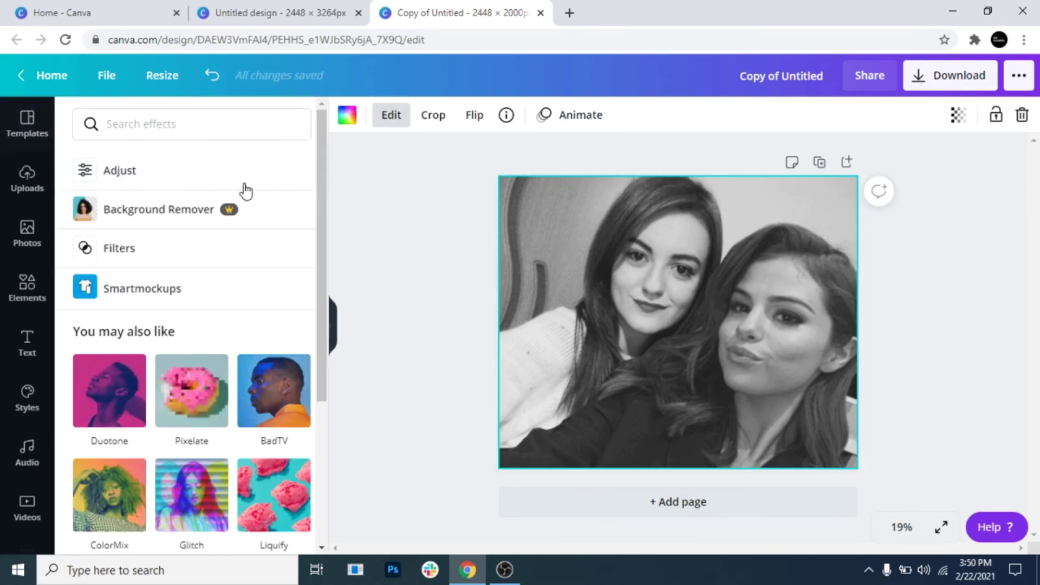
Raise the selfie's brightness slightly and lower its contrast to -32
left_click(143, 171)
mouse_move(209, 190)
left_mouse_down()
mouse_move(195, 186)
mouse_move(209, 187)
left_mouse_up()
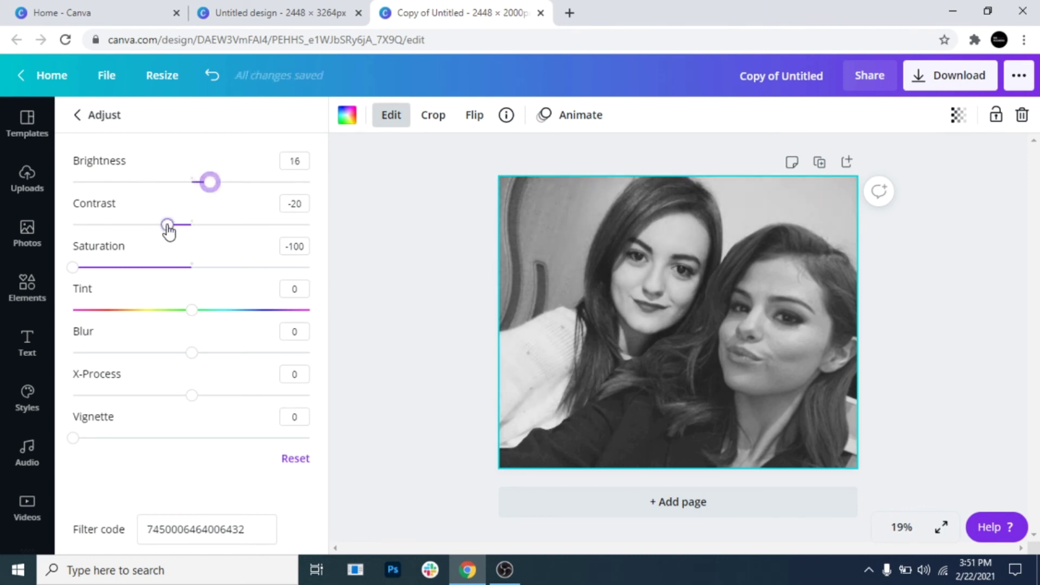
left_click_drag(168, 230, 155, 226)
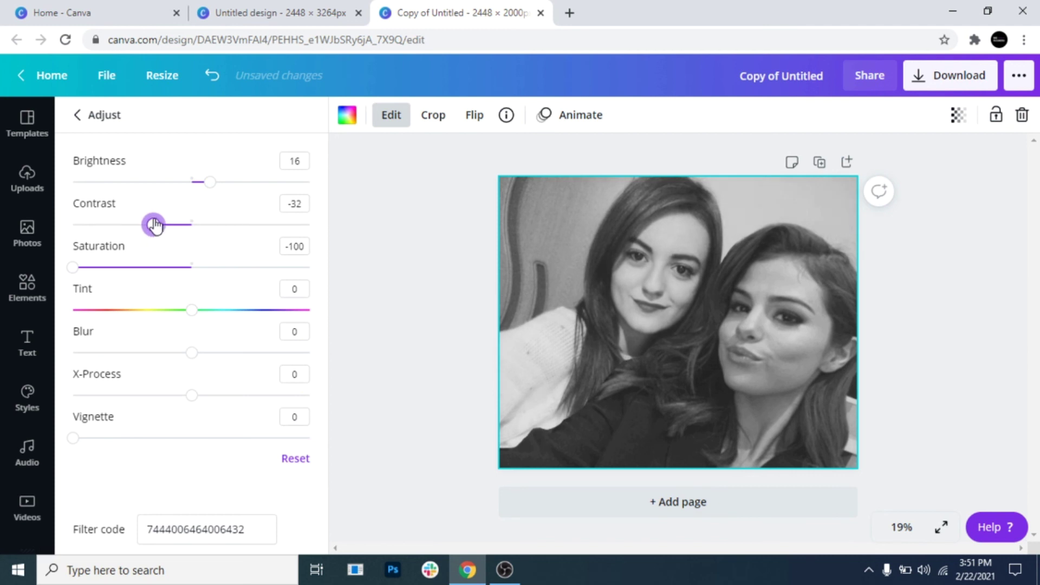
left_click(200, 357)
Adjust the celebrity photo's settings to match the selfie, then deselect it
left_click(781, 394)
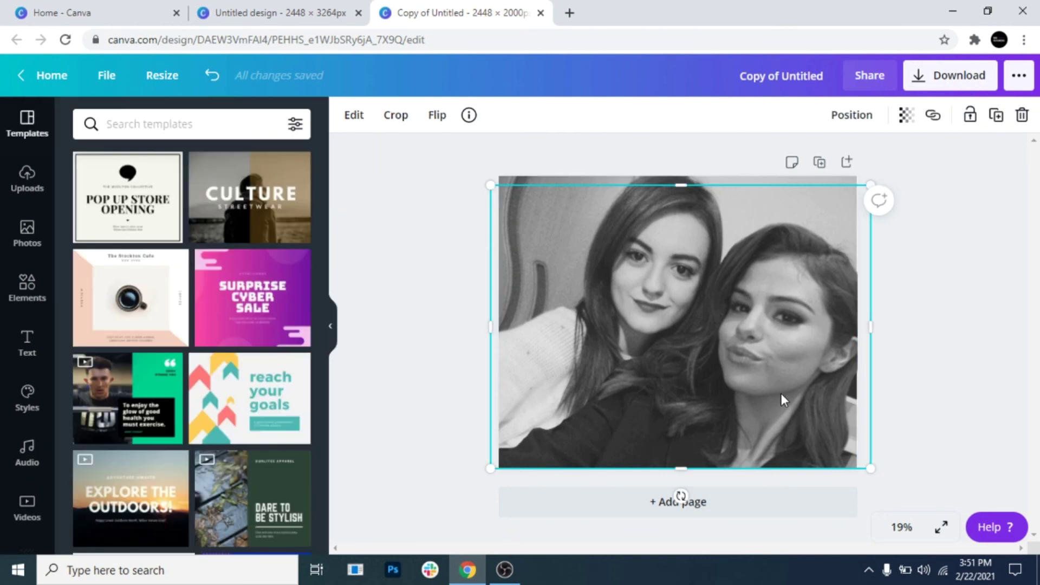
left_click(354, 114)
left_click(130, 176)
left_click(296, 334)
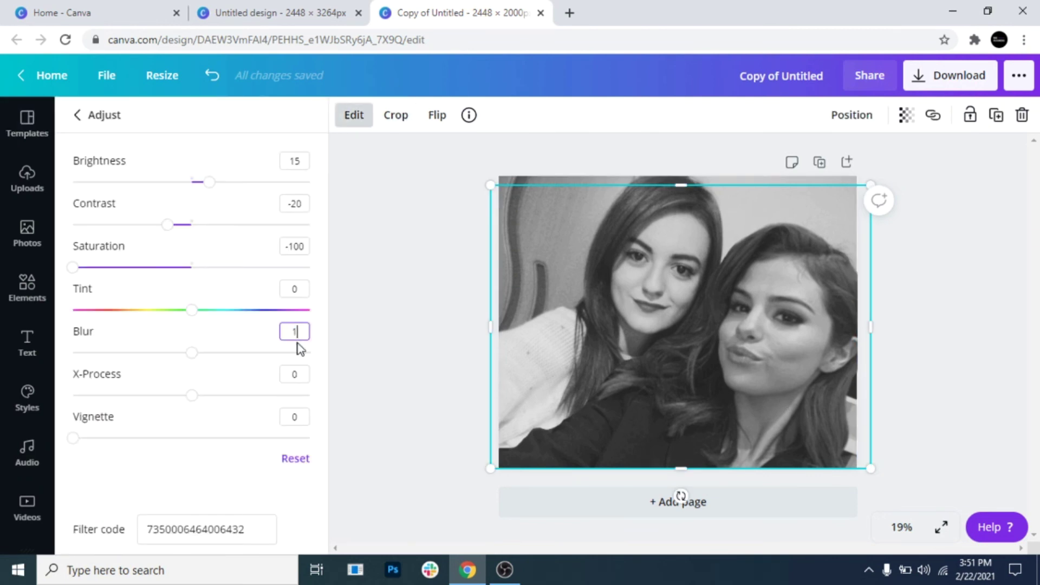
left_click(913, 246)
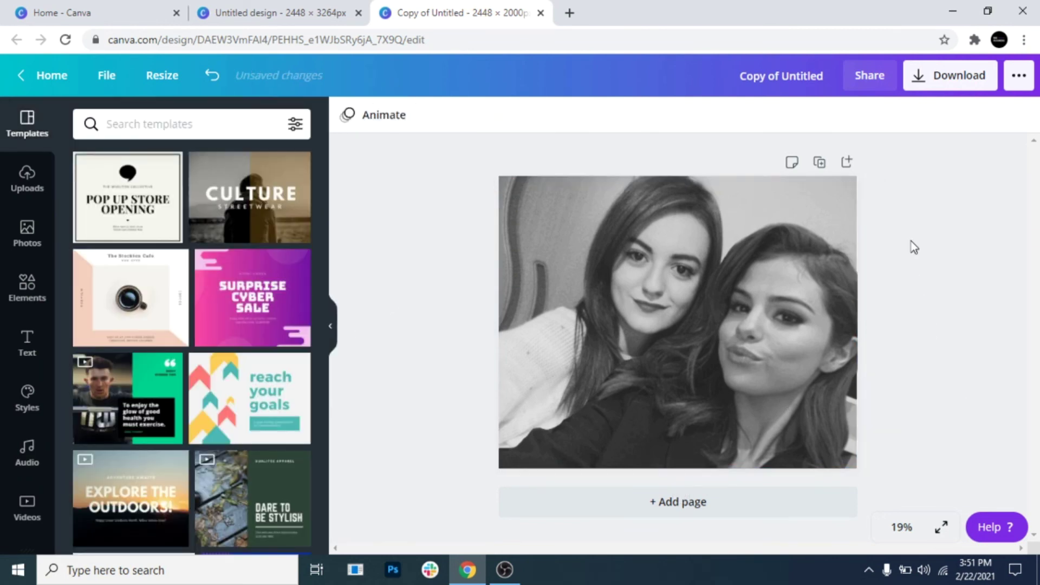